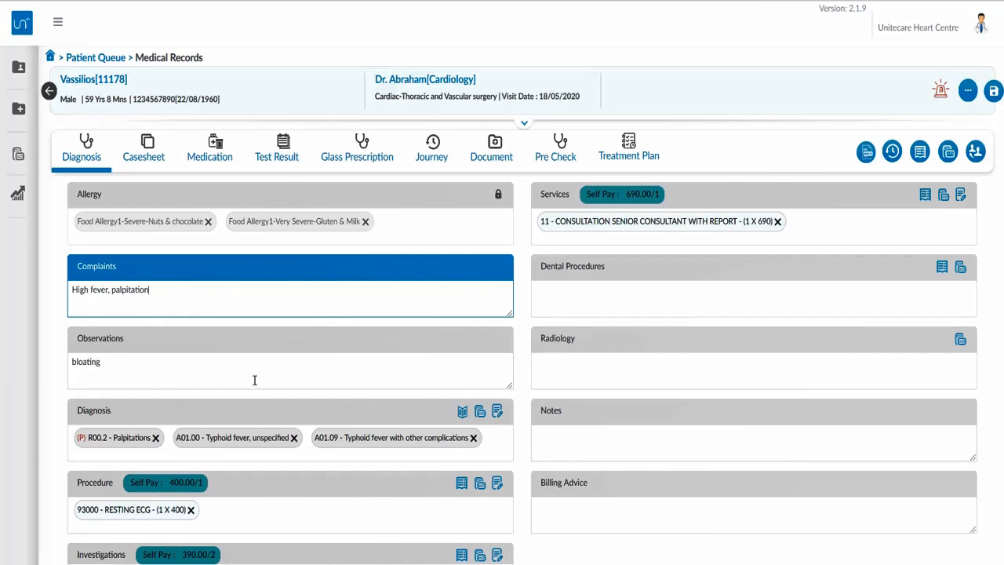
Step: Create a new template from the current patient's diagnosis record and save it as "Diabetes - Type2"
scroll(255, 380, "down", 1)
scroll(259, 382, "up", 1)
left_click(948, 152)
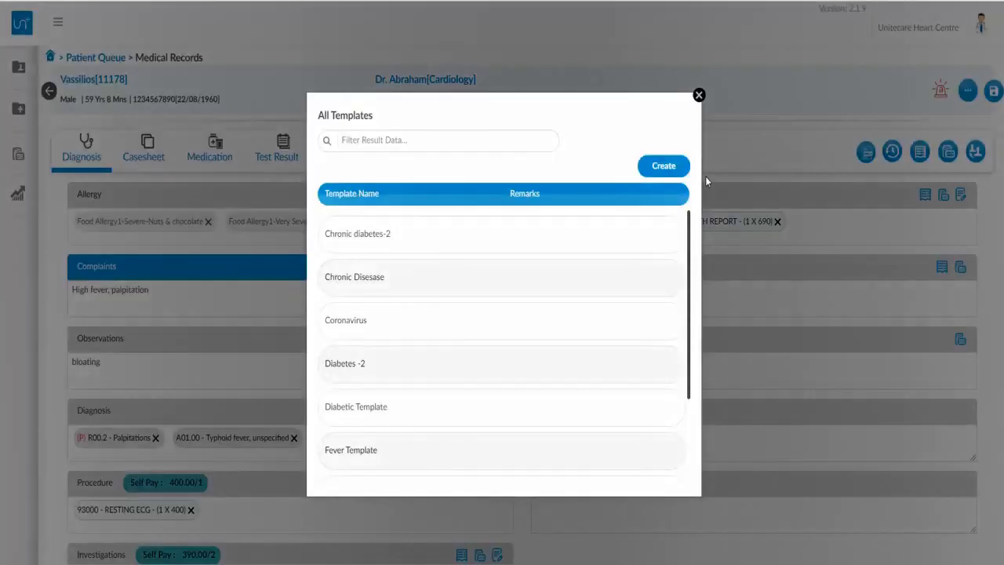
left_click(661, 168)
left_click(444, 152)
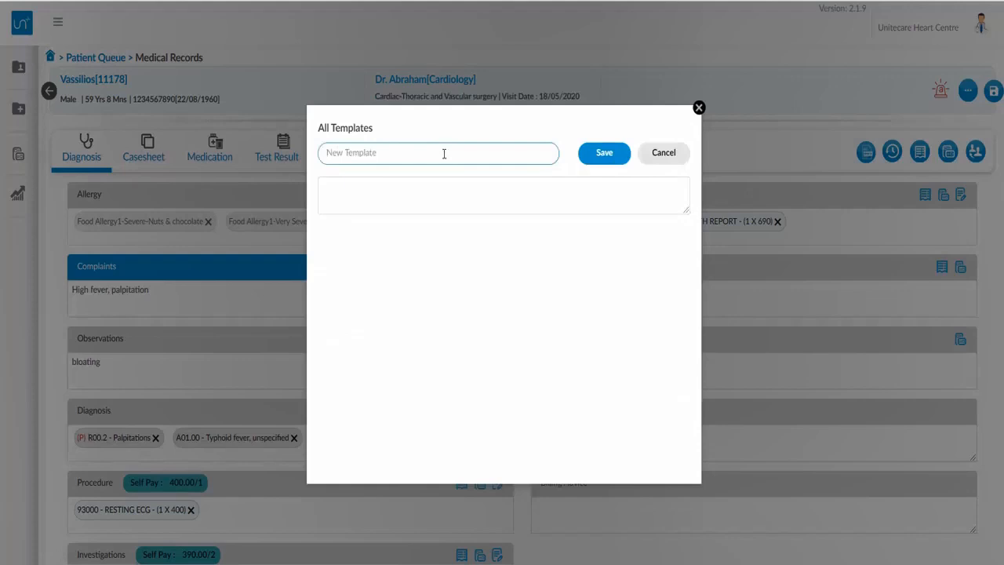
type("Diabetes - Type2")
left_click(604, 155)
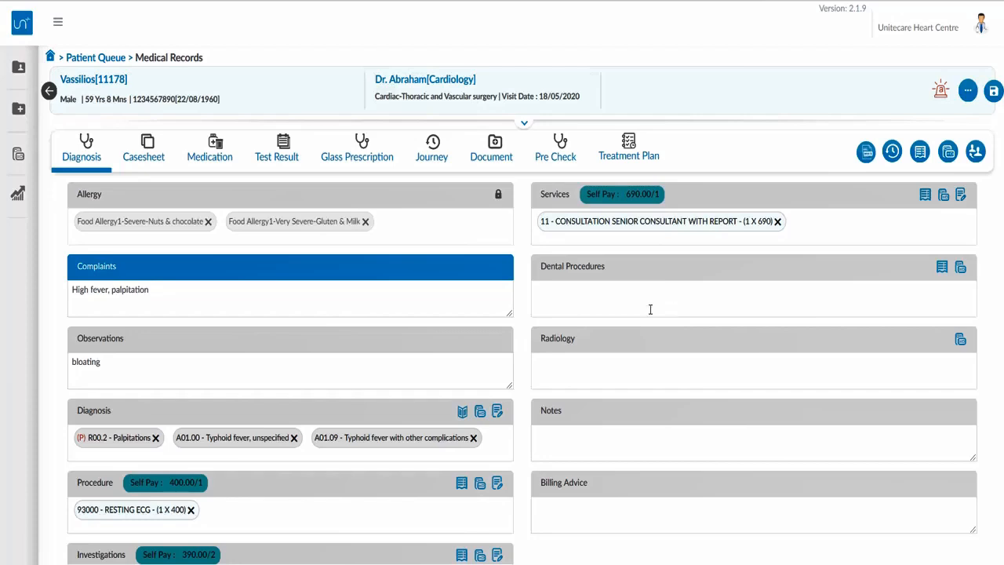
Step: Leave the current record without saving and open the patient record listed under Doctor Consultation Started
left_click(49, 93)
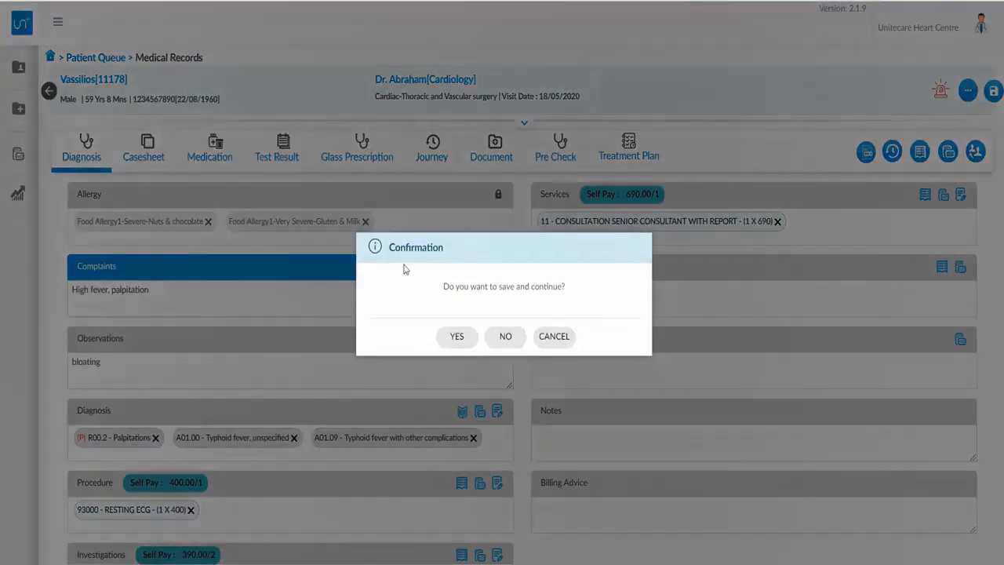
left_click(506, 338)
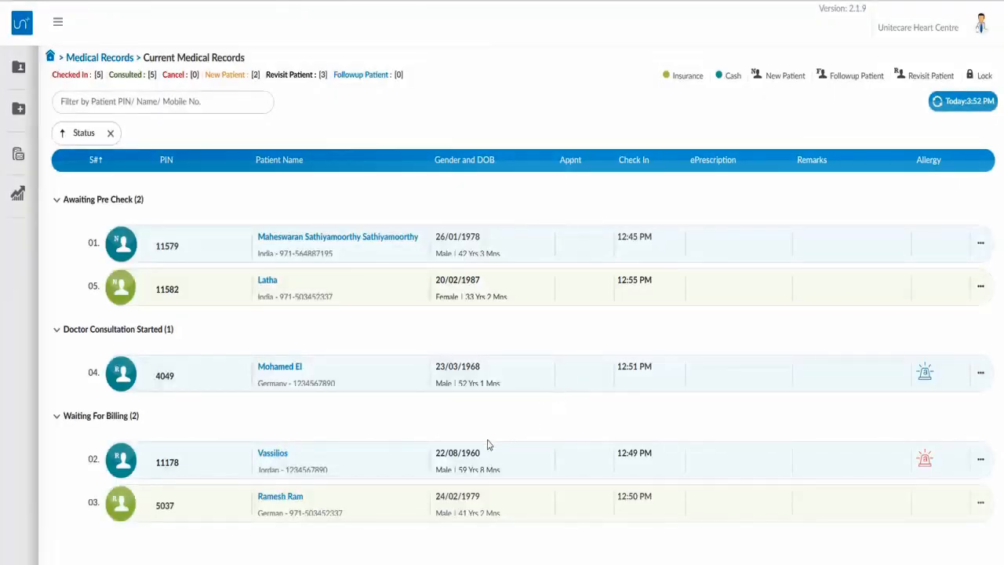
left_click(721, 380)
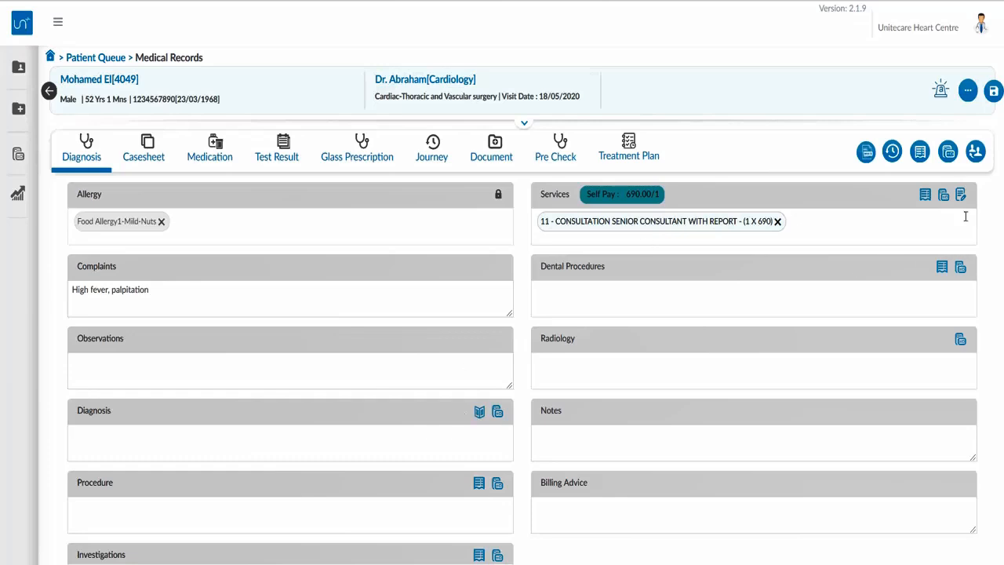
Step: Append the "Diabetes -2" template to the patient's diagnosis record and review the filled sections
left_click(948, 152)
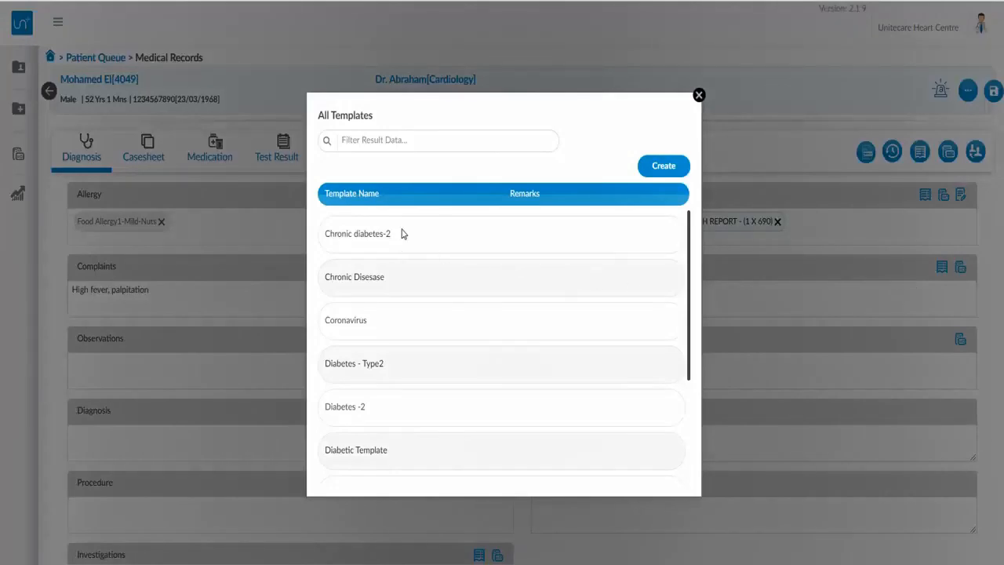
left_click(368, 408)
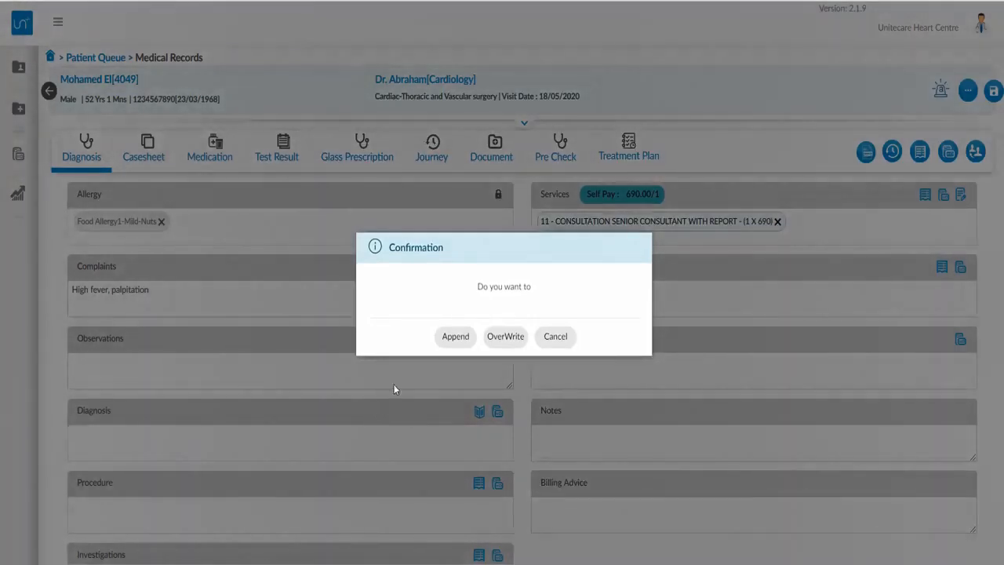
left_click(456, 337)
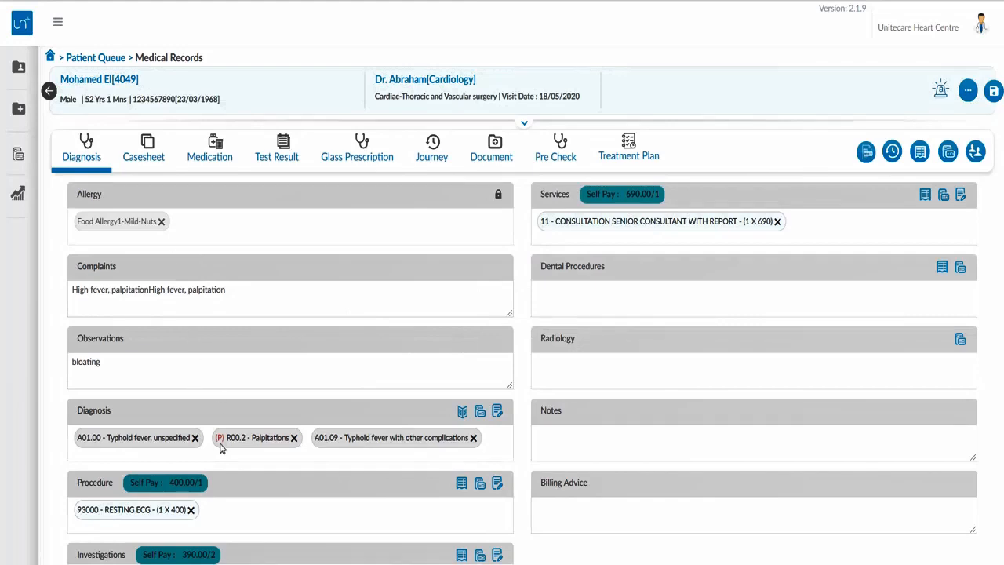
scroll(220, 448, "down", 1)
scroll(591, 322, "up", 1)
Step: Append the "Fever Template" to the same diagnosis record
left_click(947, 153)
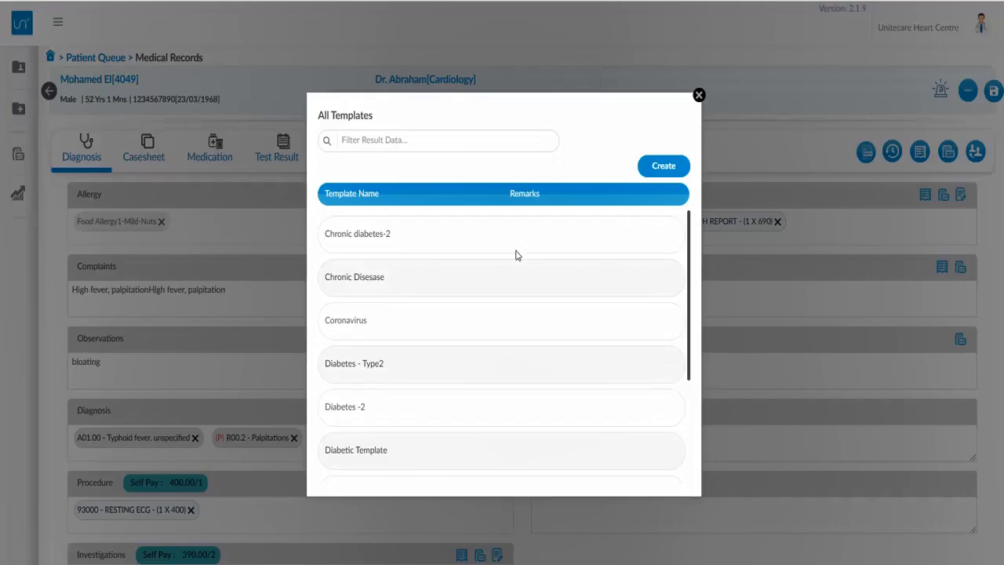
left_click_drag(688, 269, 686, 337)
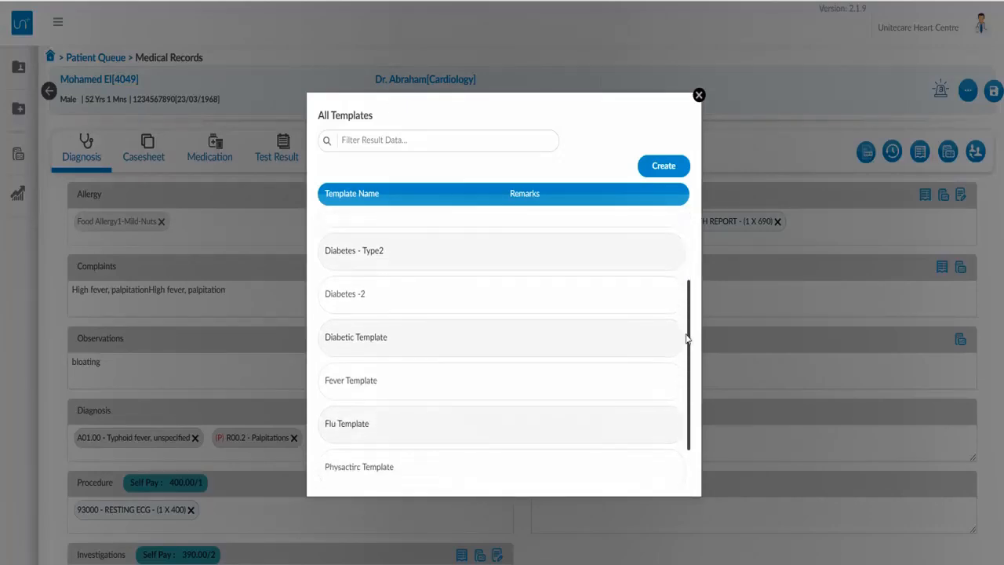
left_click(581, 387)
left_click(454, 337)
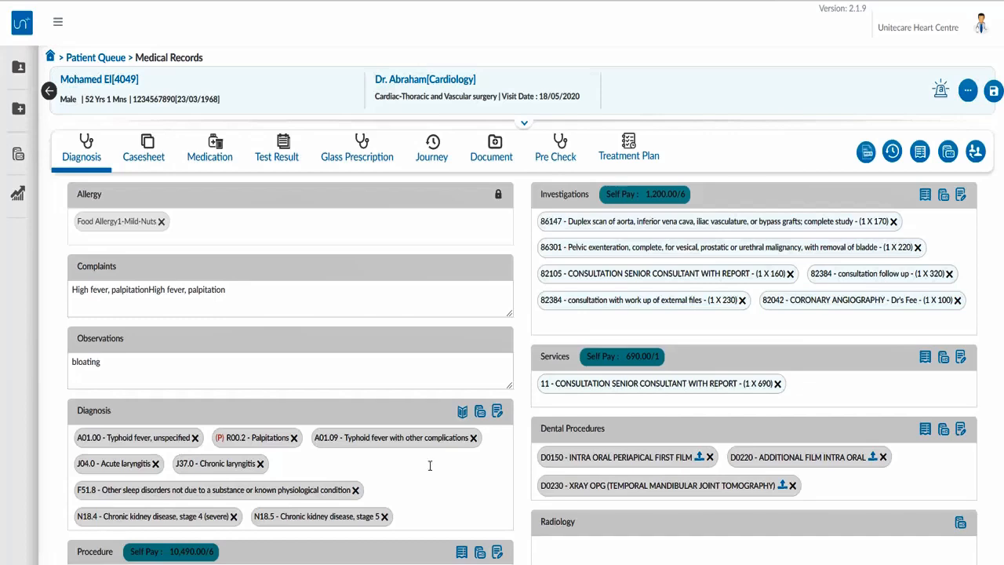
Step: Remove the external files consultation (82384), senior consultant consultation (82105) and coronary angiography (82042) from the investigations
left_click(740, 299)
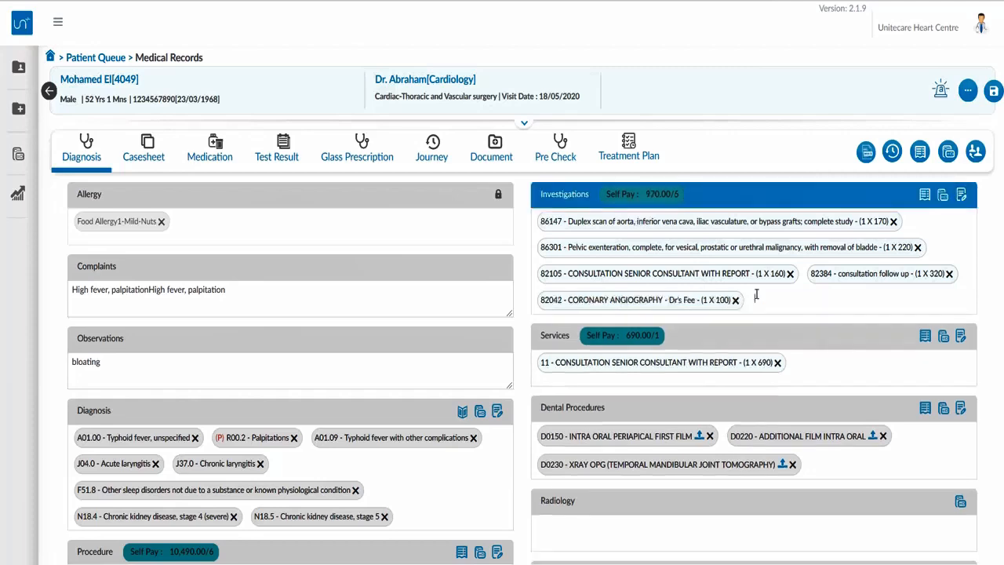
left_click(789, 273)
left_click(893, 273)
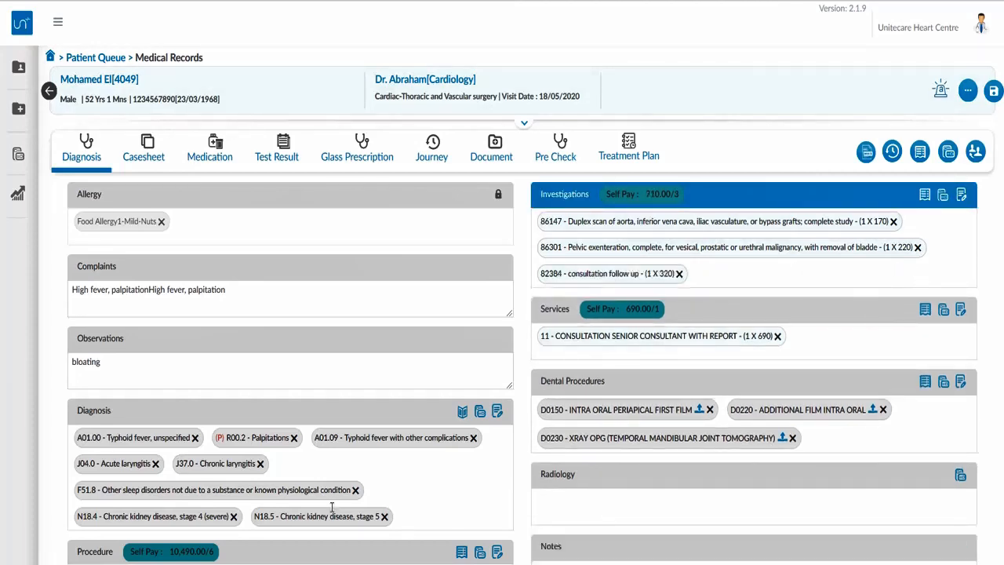
Step: Remove diagnosis F51.8, then search the ICD master list for "fever", deselect A01.09 and save the diagnosis selection
left_click(355, 489)
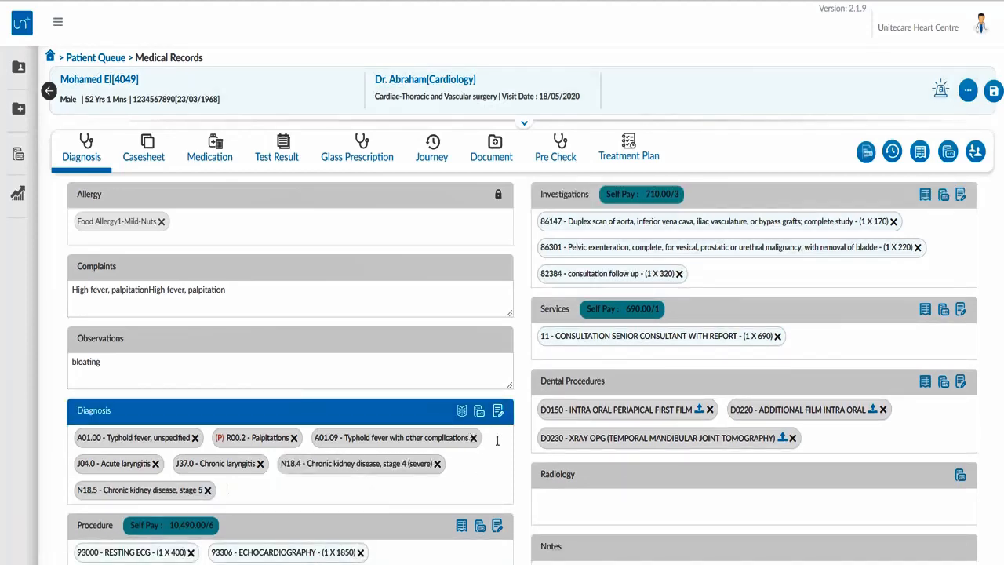
left_click(462, 414)
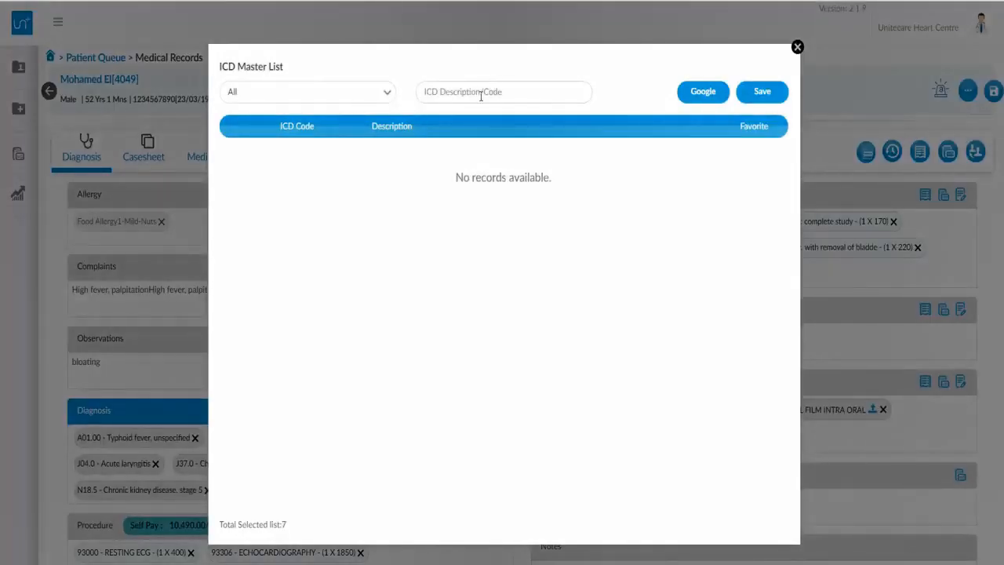
left_click(481, 93)
type("fever")
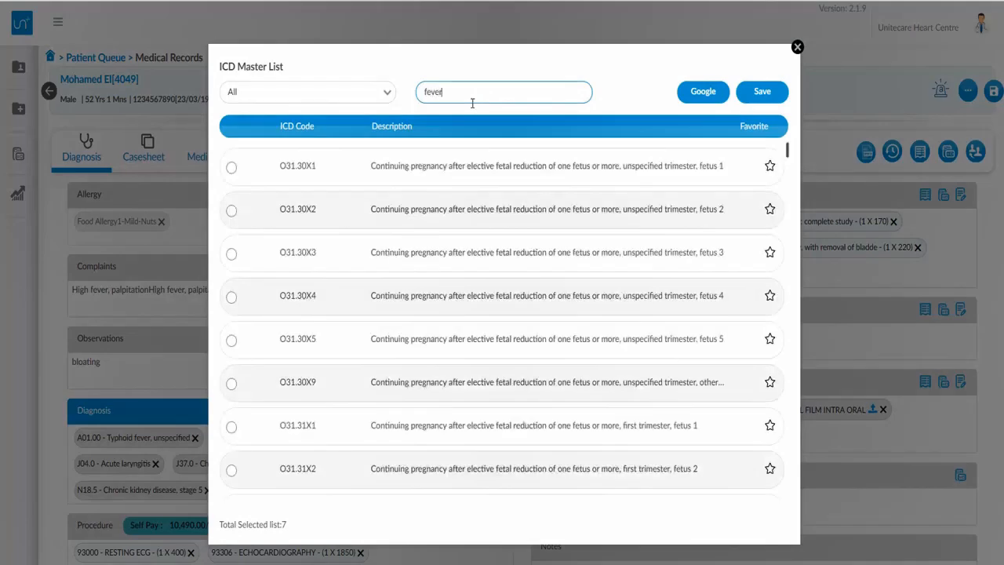
left_click(231, 255)
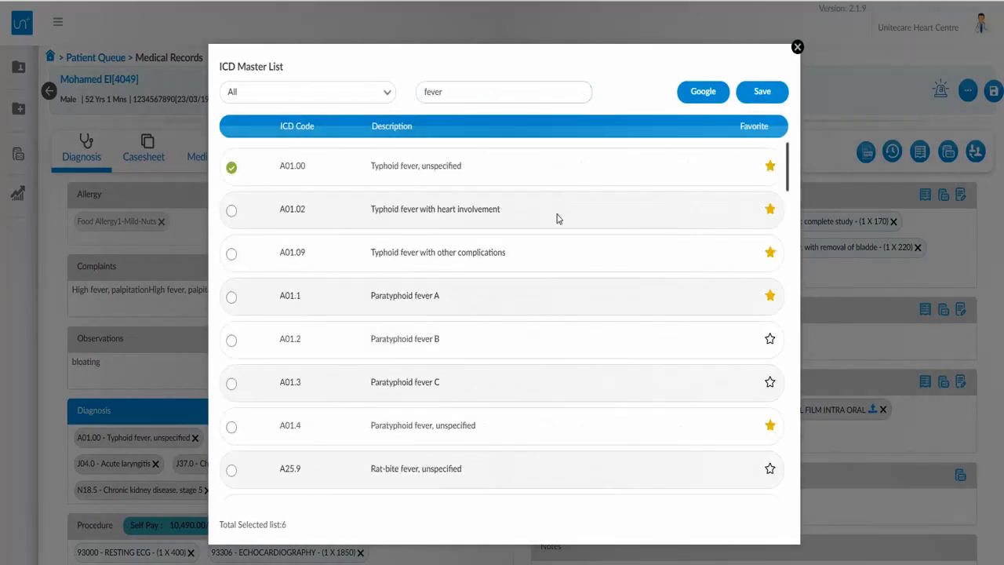
left_click(762, 92)
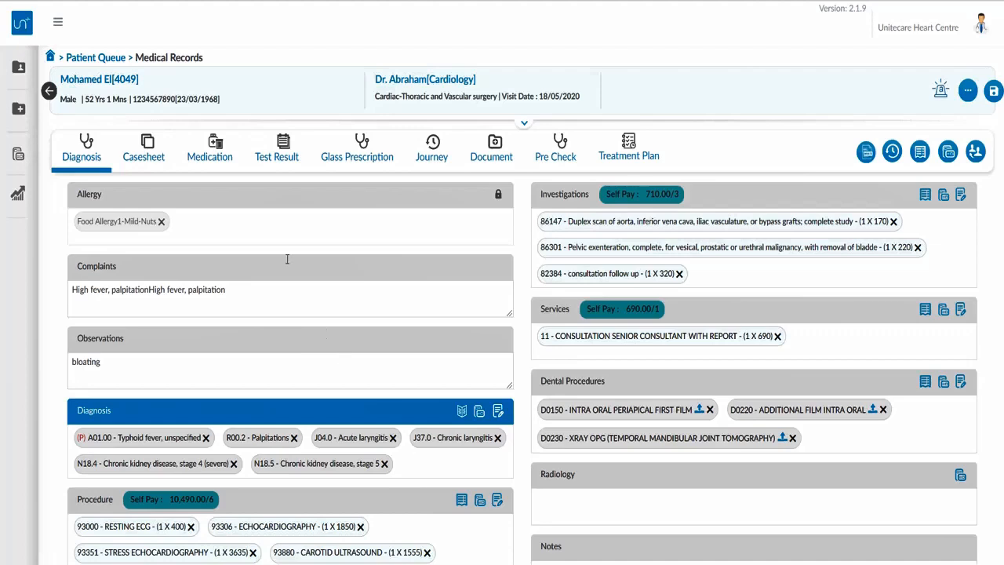
Step: Append the "Rheumatoid" prescription template to the patient's medication
left_click(223, 153)
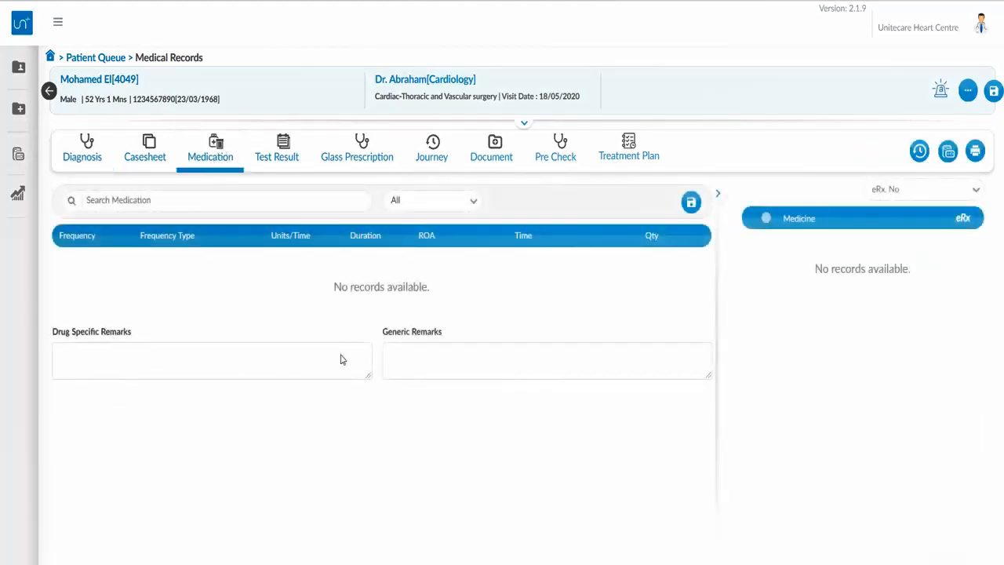
left_click(948, 154)
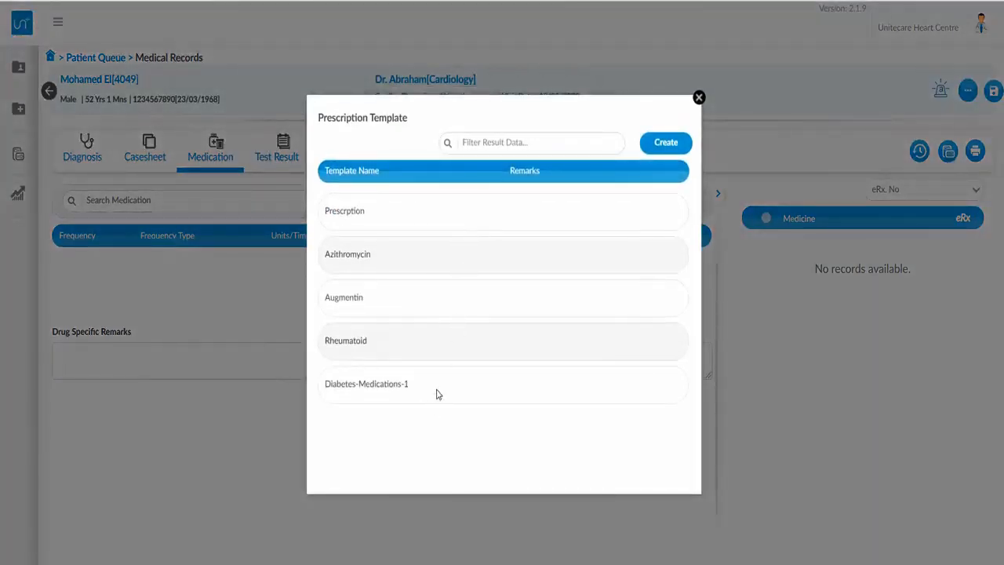
left_click(388, 343)
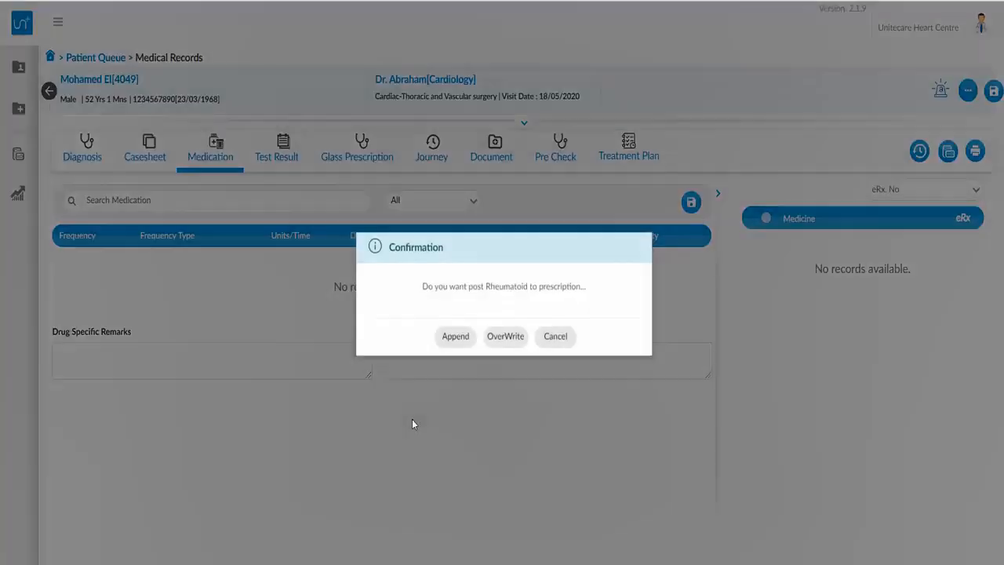
left_click(446, 337)
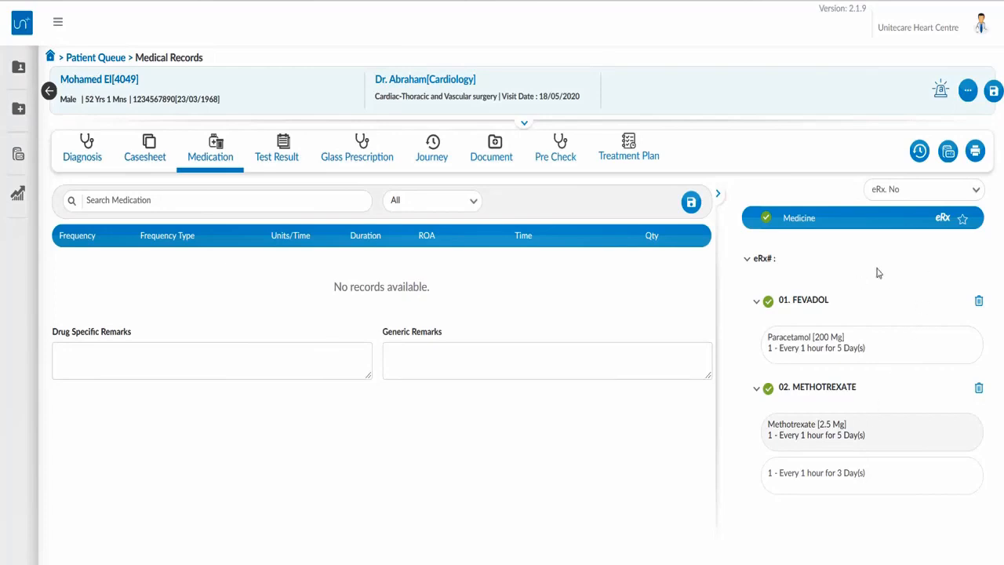
Step: Append the "Azithromycin" prescription template to the medication list and review the combined medicines
left_click(948, 153)
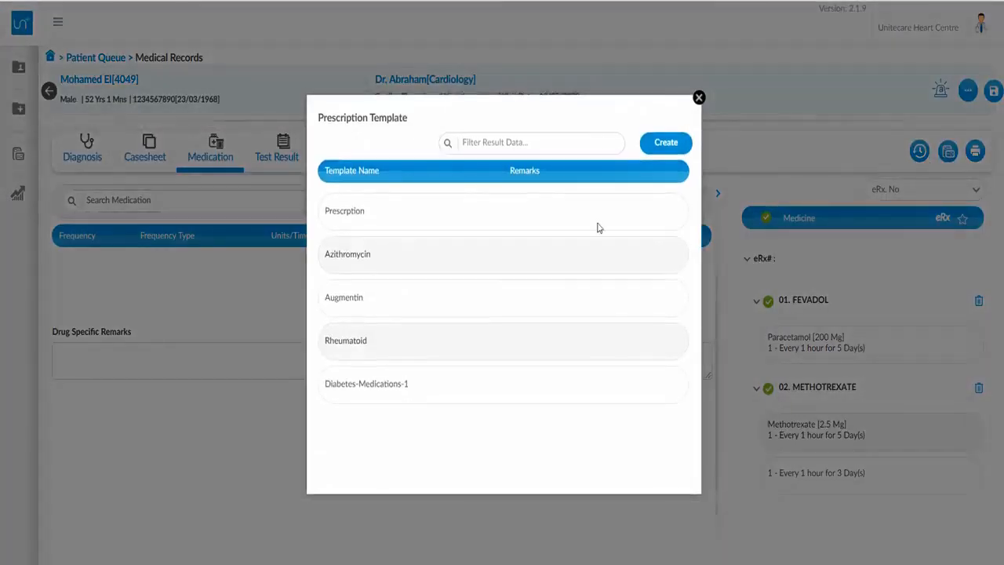
left_click(418, 259)
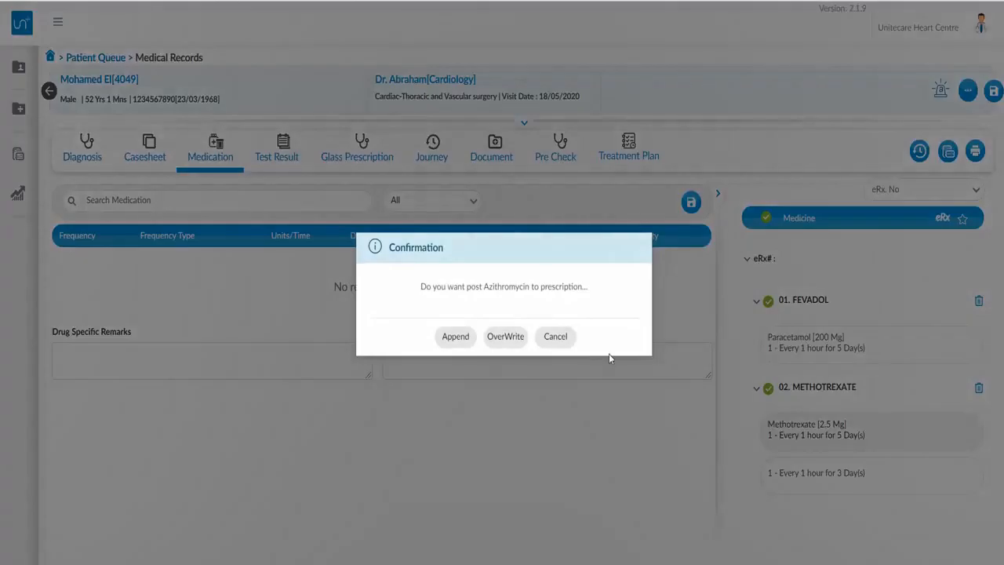
left_click(455, 336)
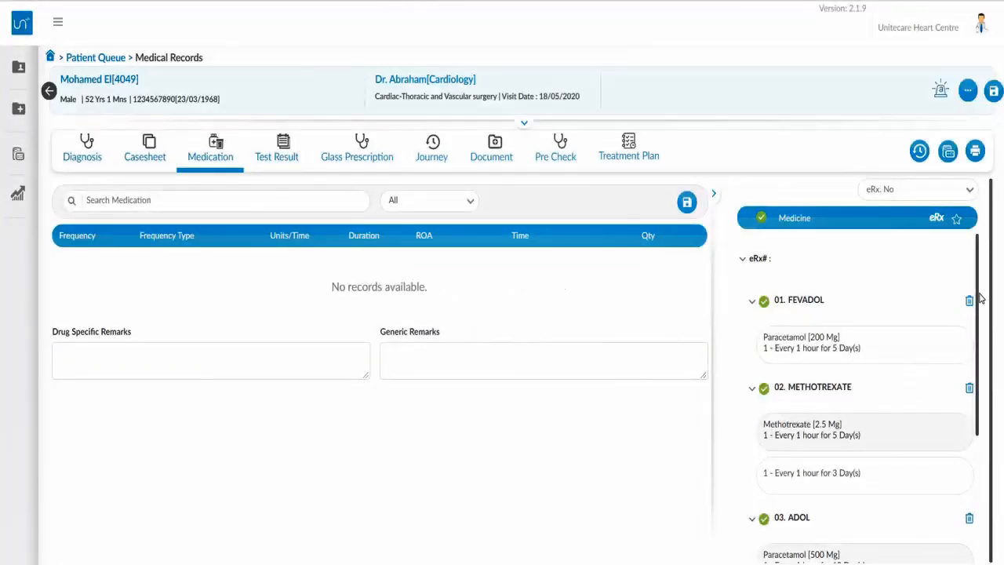
left_click_drag(980, 304, 994, 425)
scroll(994, 431, "up", 5)
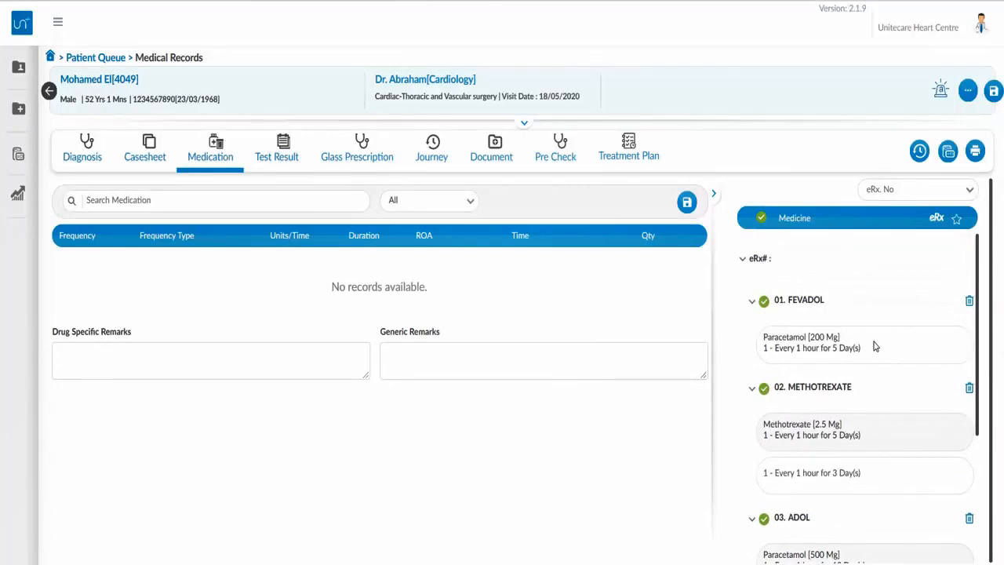
Step: Save the current prescription as a new template named "New Diabetes Med" and close the template list
left_click(949, 153)
left_click(665, 143)
left_click(543, 146)
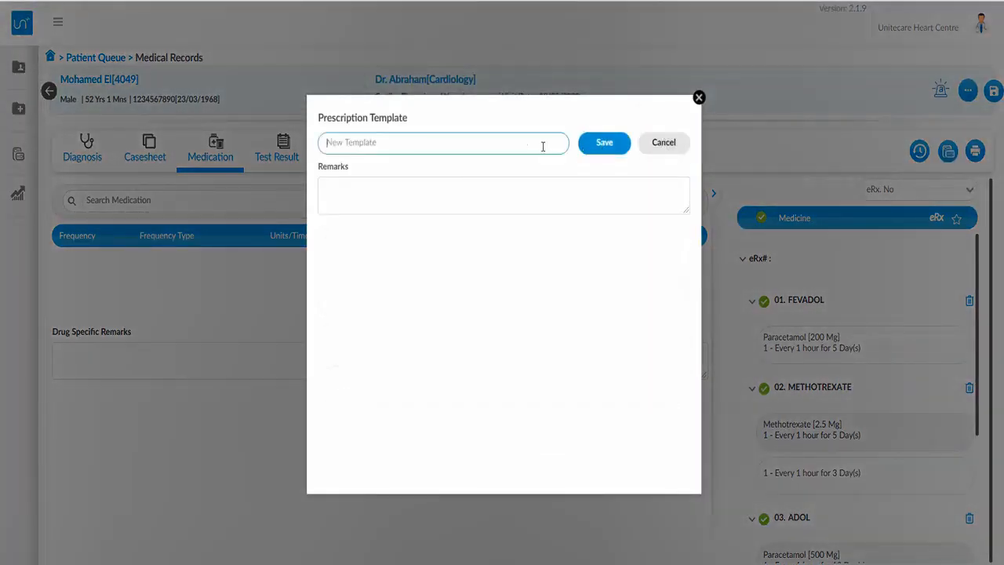
type("New Diabetes Med")
left_click(605, 143)
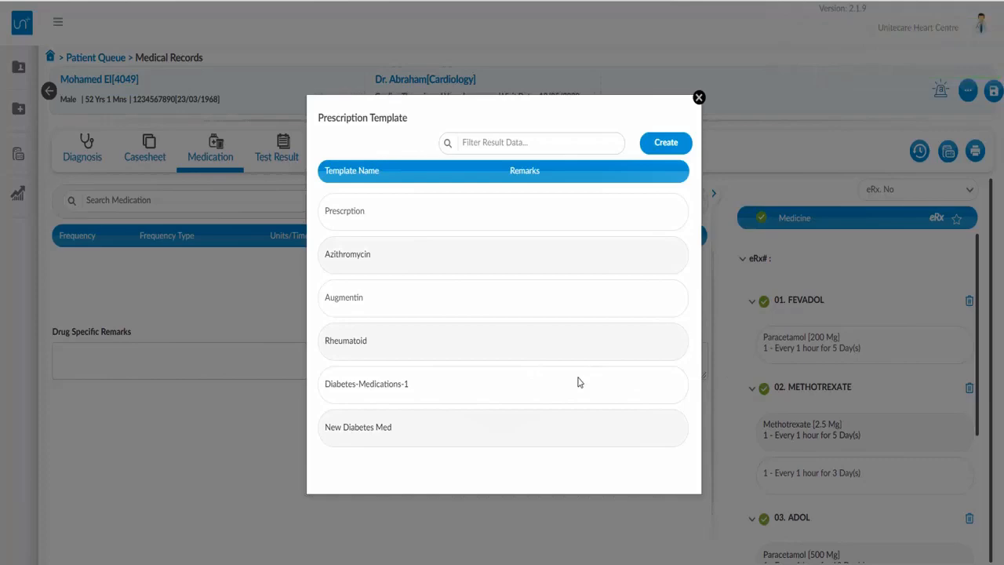
left_click(698, 97)
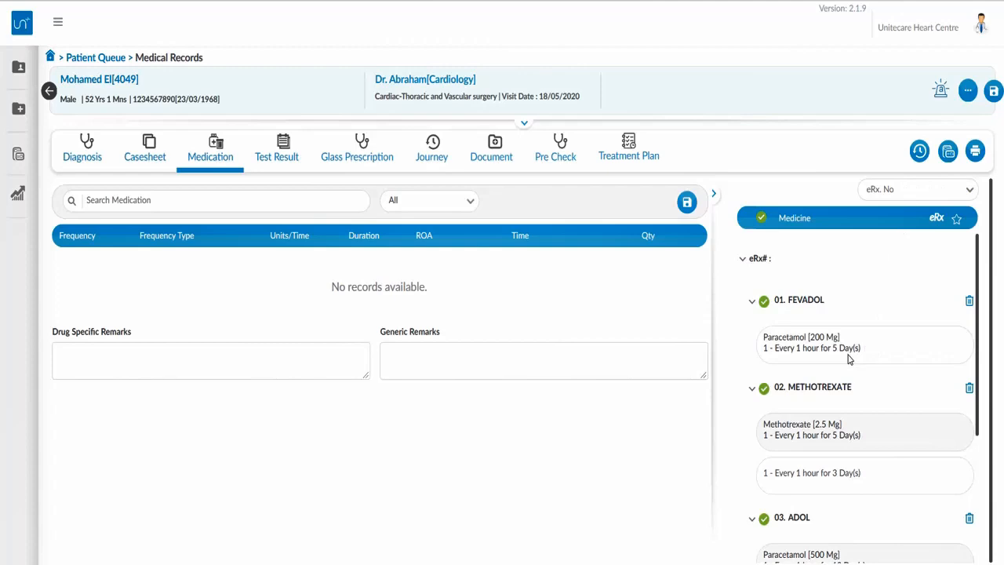
Step: Look through the patient's dermatology casesheet and switch the casesheet to Cardiology record
left_click(149, 156)
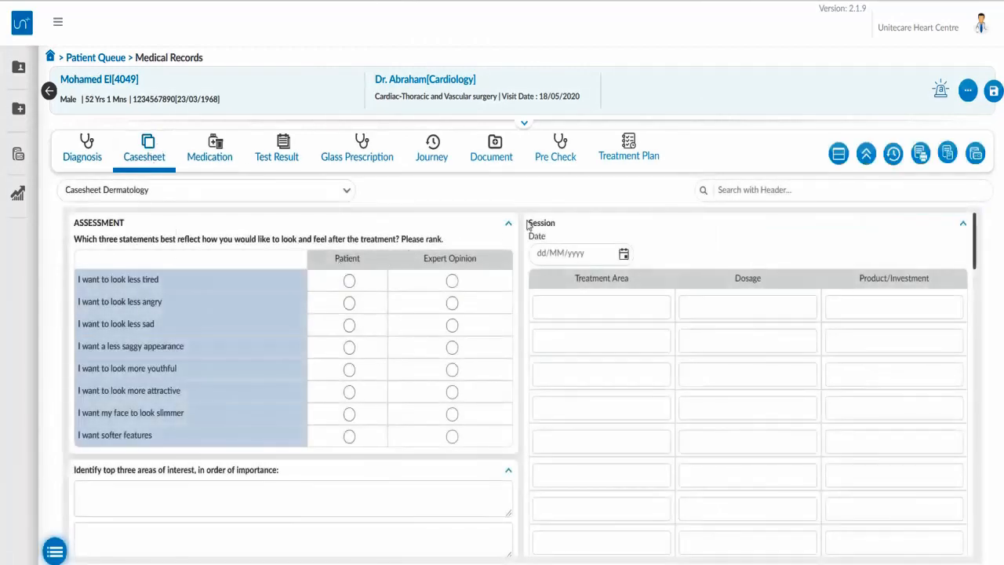
scroll(774, 470, "down", 10)
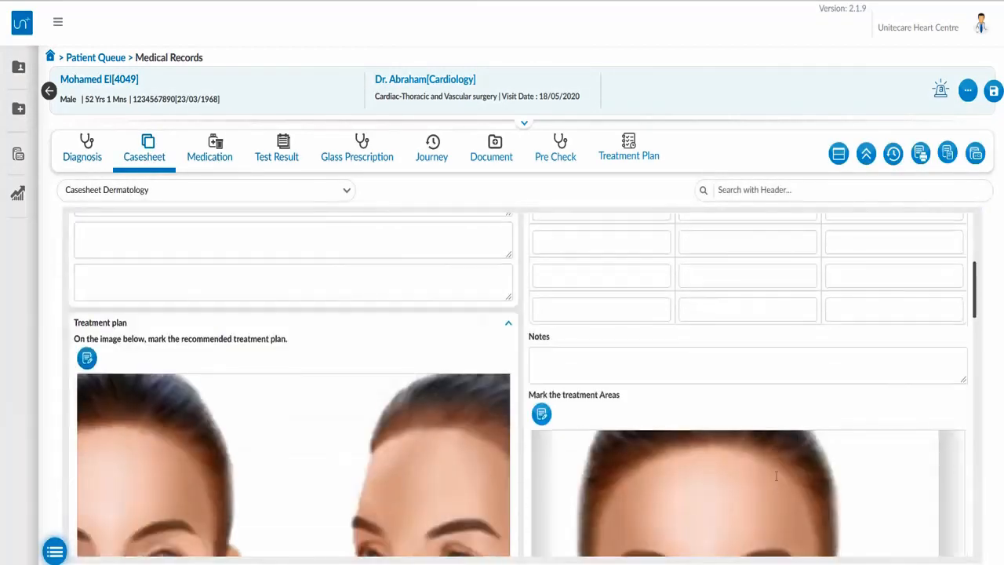
scroll(774, 467, "down", 5)
scroll(776, 462, "up", 15)
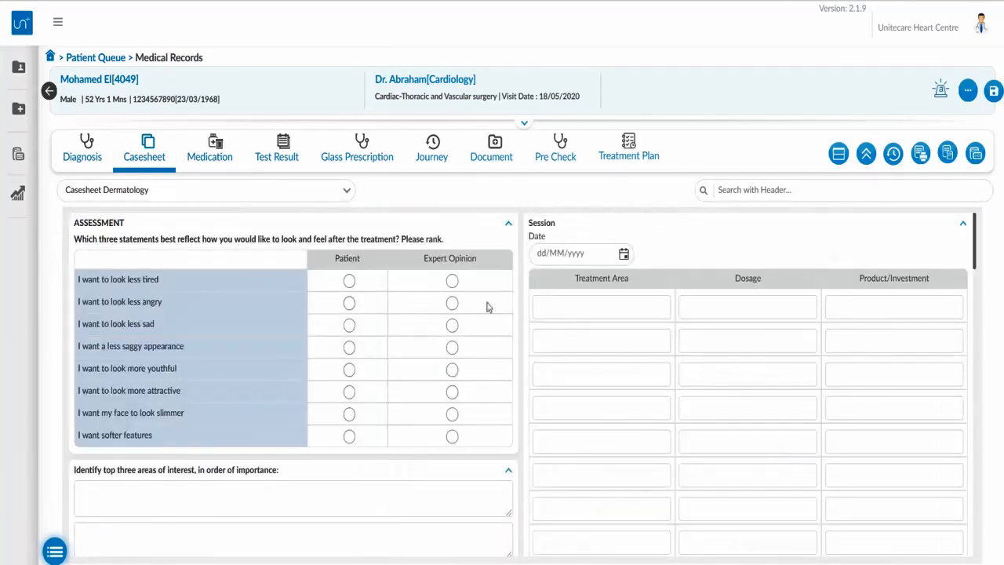
left_click(344, 193)
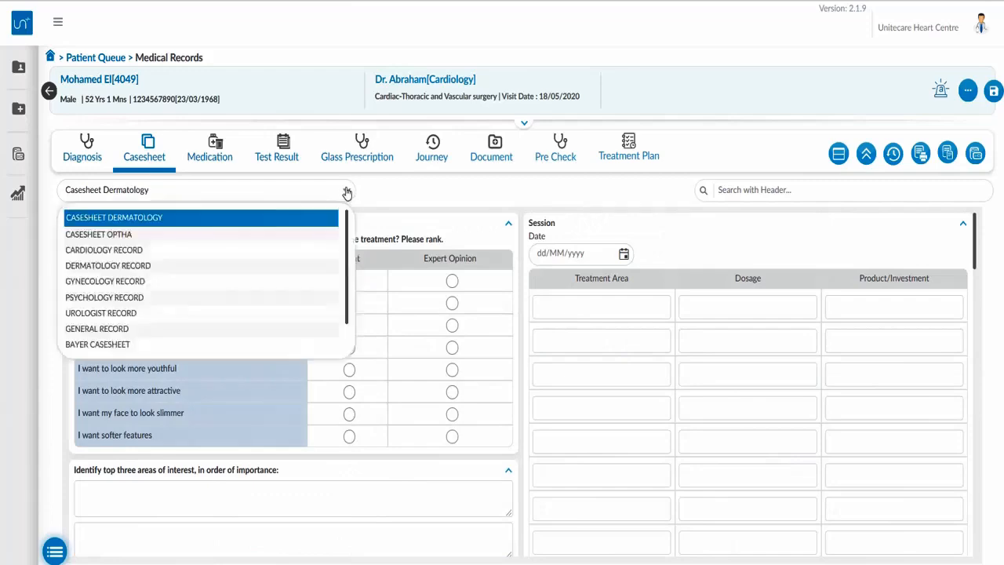
left_click(212, 250)
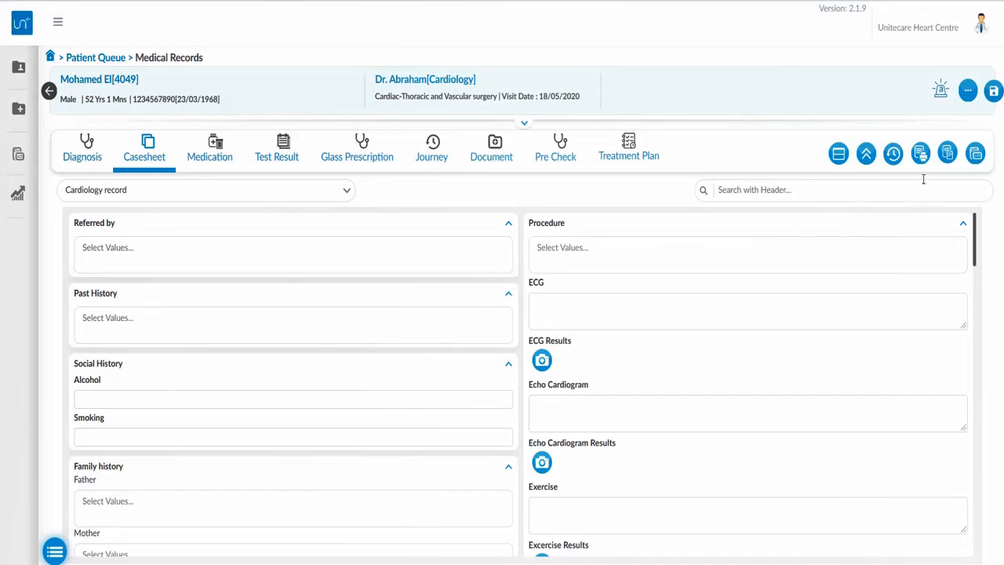
Step: Append the "Ecg Template" casesheet template to the patient's Cardiology record
left_click(975, 154)
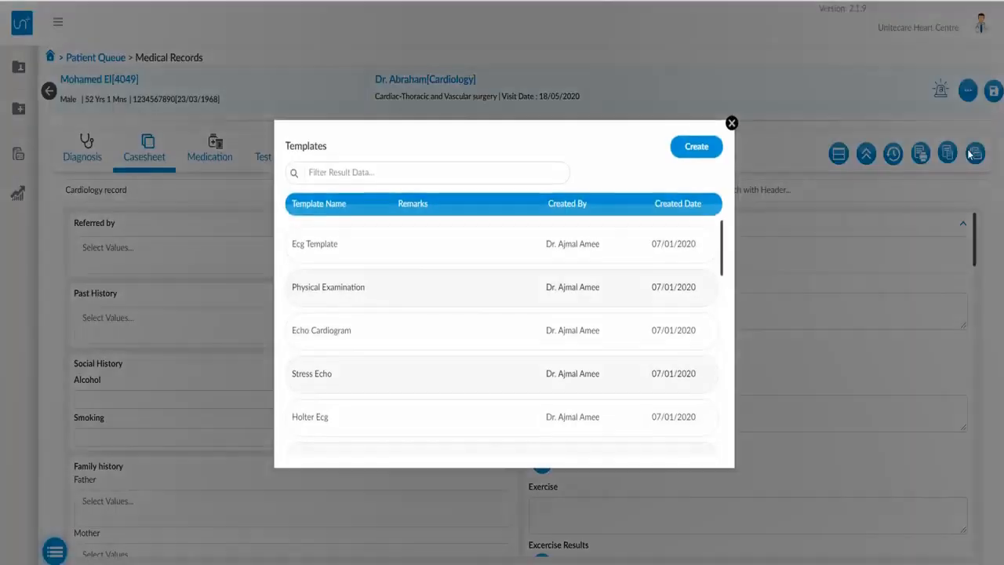
left_click(351, 251)
left_click(456, 337)
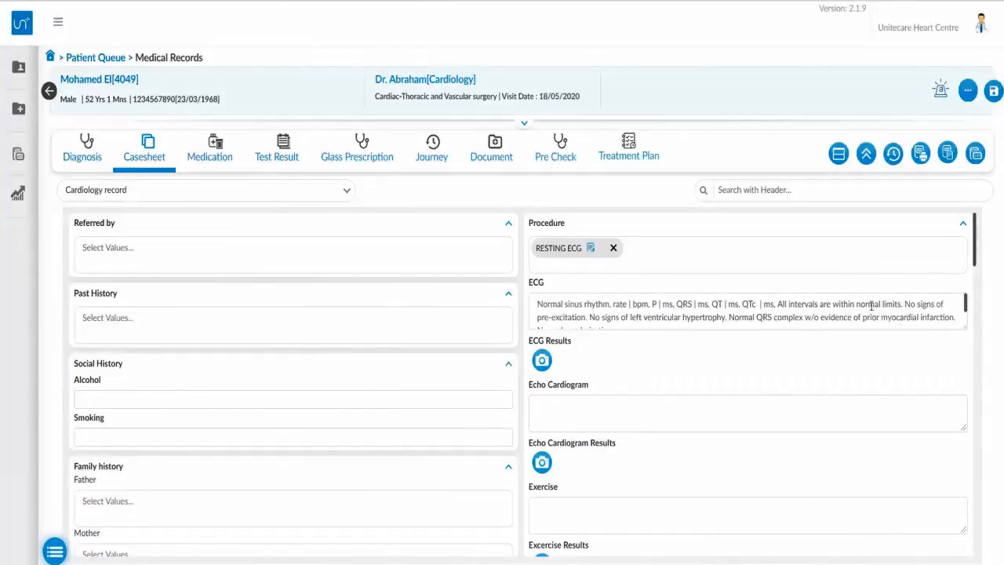
Step: Append the "Stress Echo" casesheet template to the Cardiology record and review the filled-in fields
left_click(975, 154)
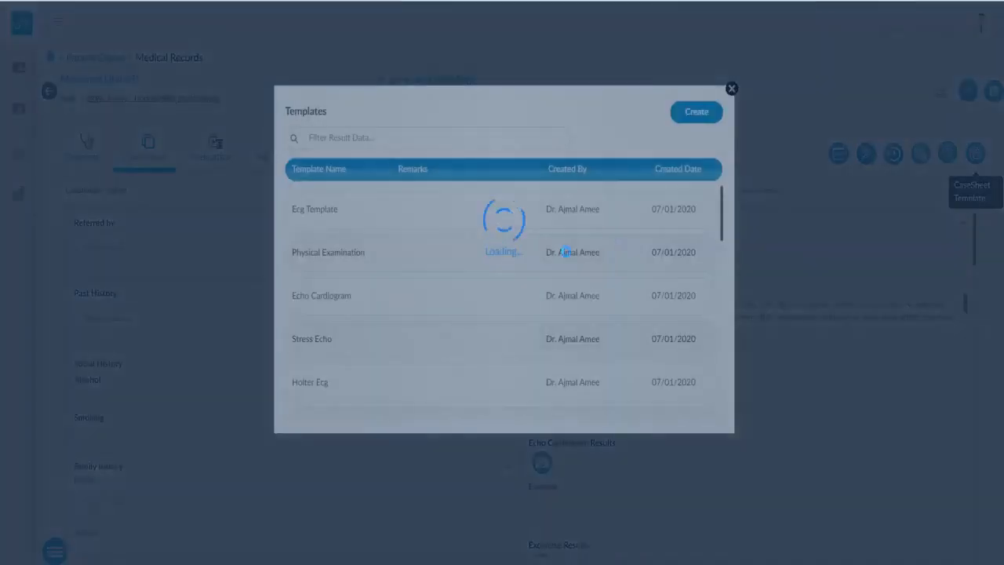
left_click(342, 383)
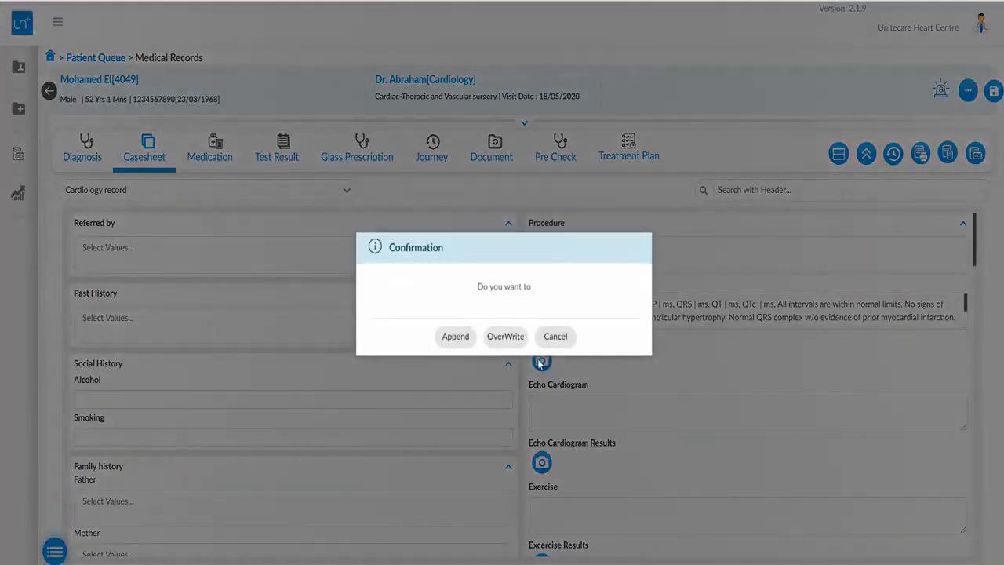
left_click(447, 343)
scroll(717, 414, "down", 3)
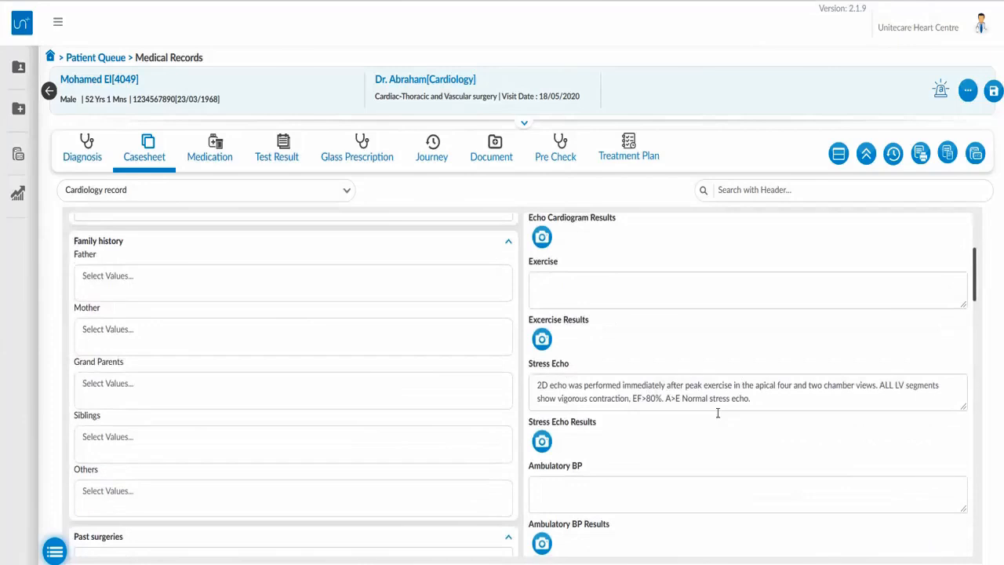
scroll(718, 413, "up", 3)
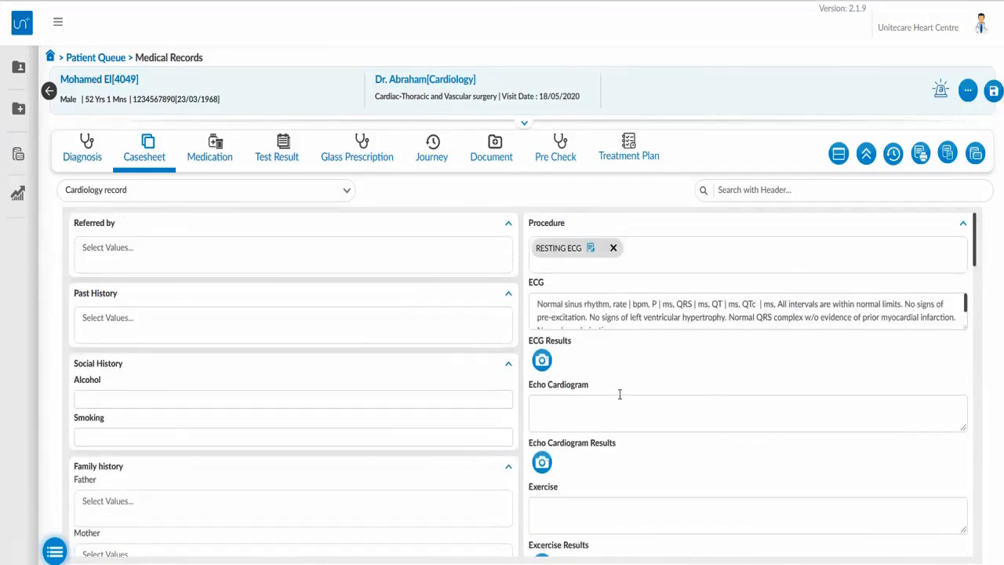
Step: Add the text "edit data here" at the end of the ECG findings in the Cardiology record
left_click(708, 322)
scroll(710, 312, "down", 2)
left_click(626, 306)
type("e")
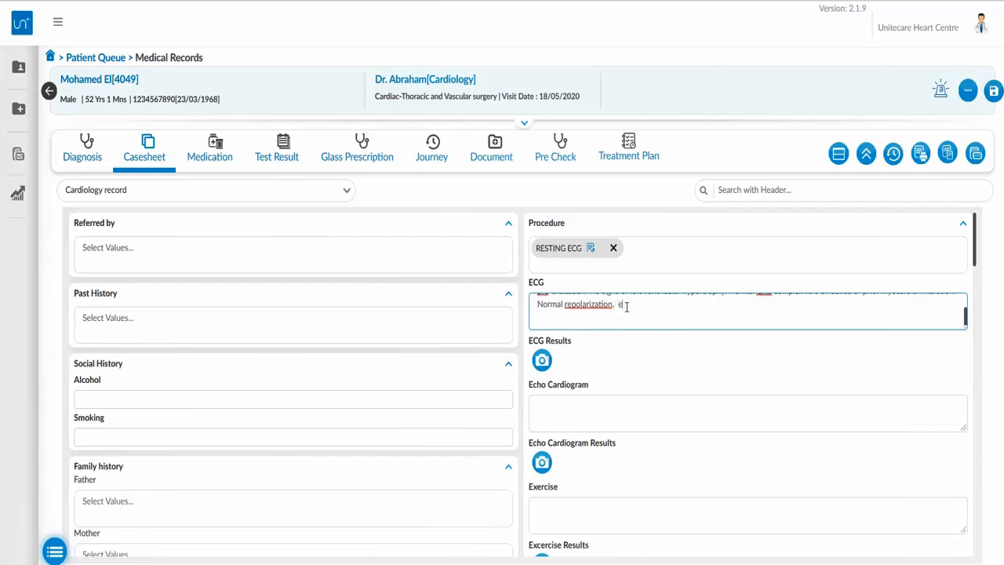
type("dit data here")
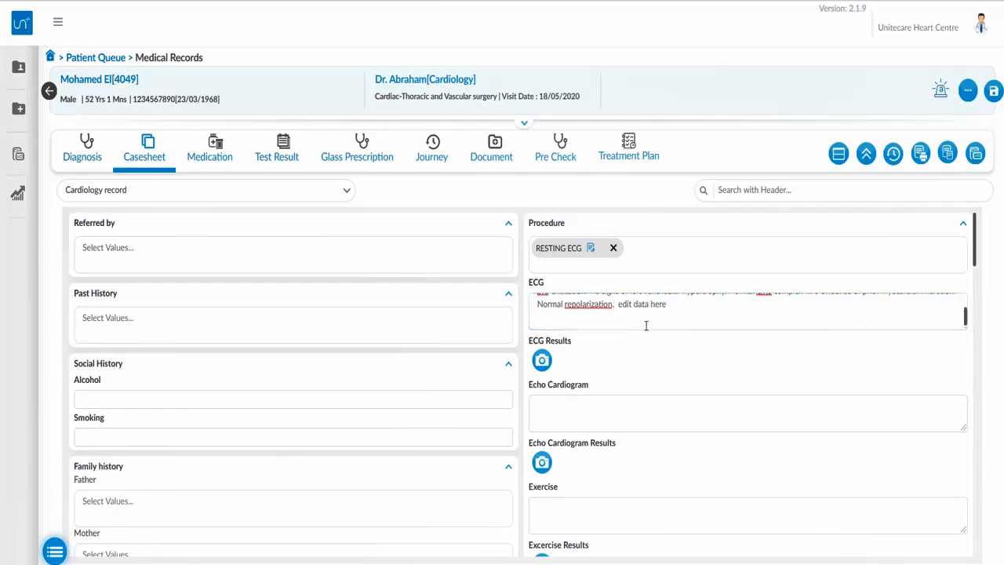
scroll(645, 321, "up", 2)
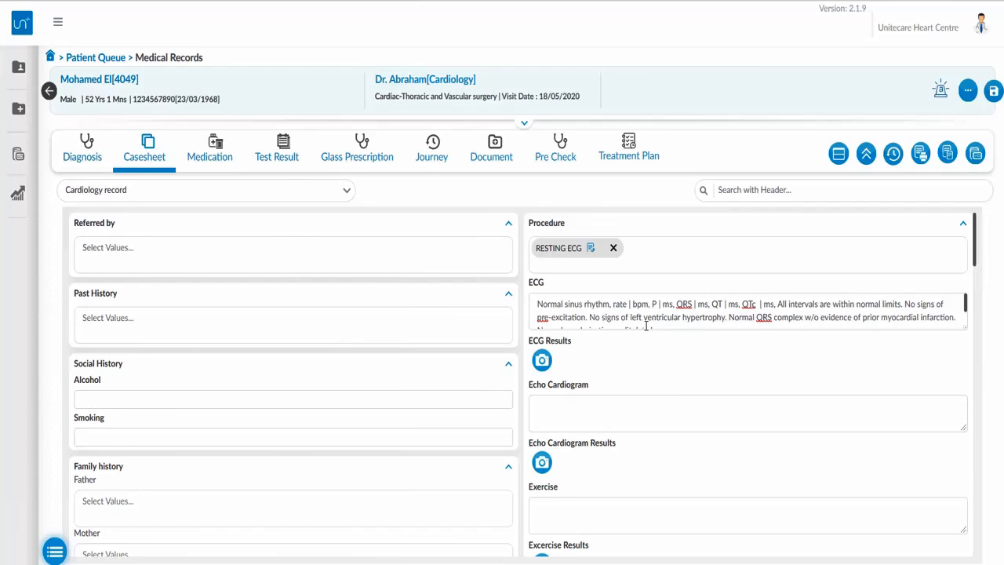
Step: Return to the patient's diagnosis record and look through its complaints, diagnoses, procedures and investigations
left_click(97, 160)
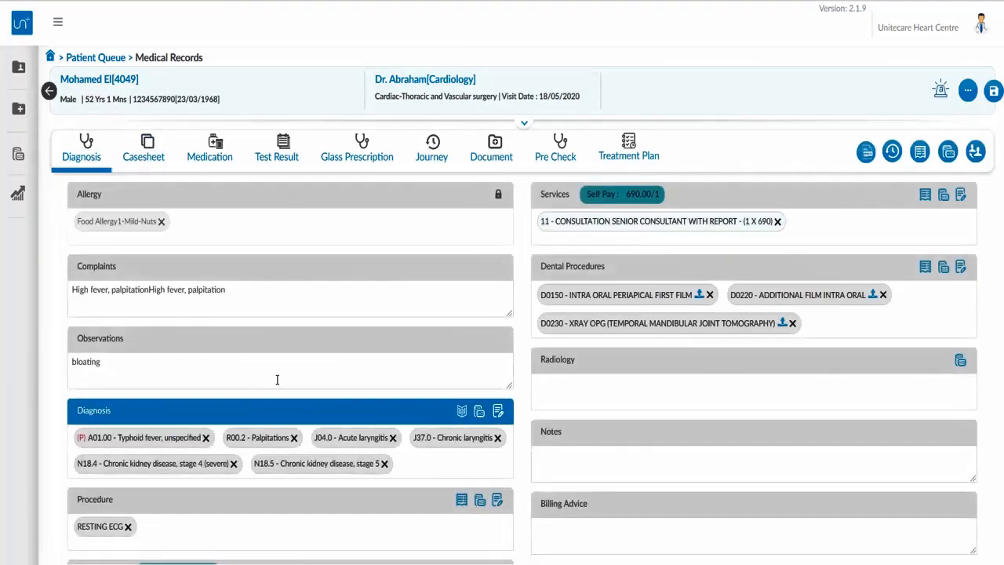
scroll(274, 380, "down", 1)
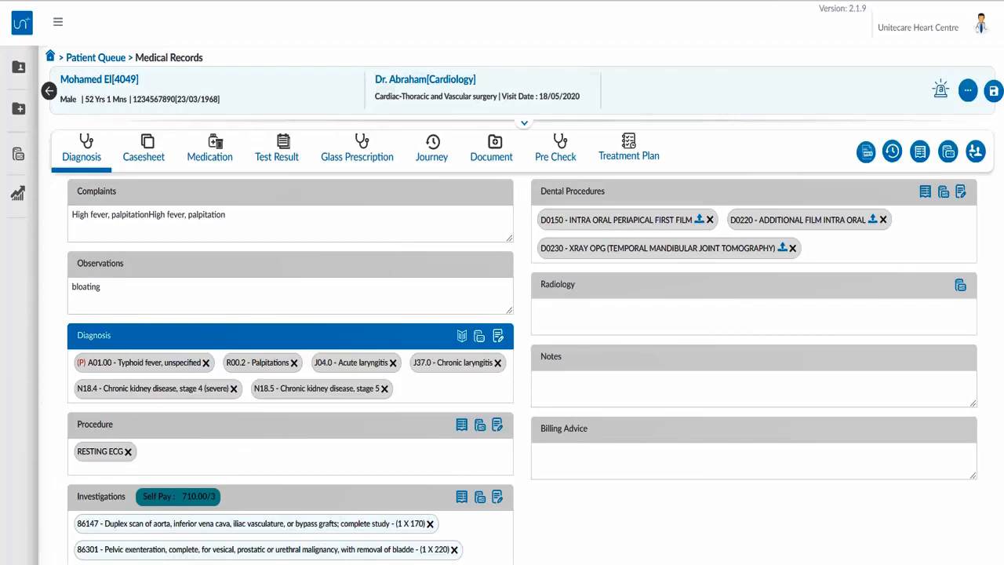
left_click(863, 563)
left_click(812, 553)
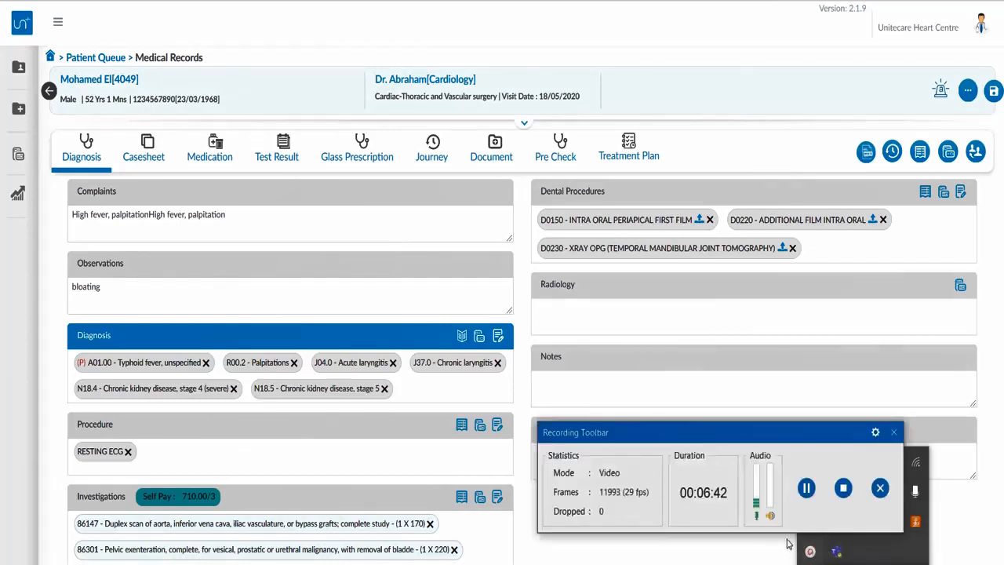
left_click(842, 488)
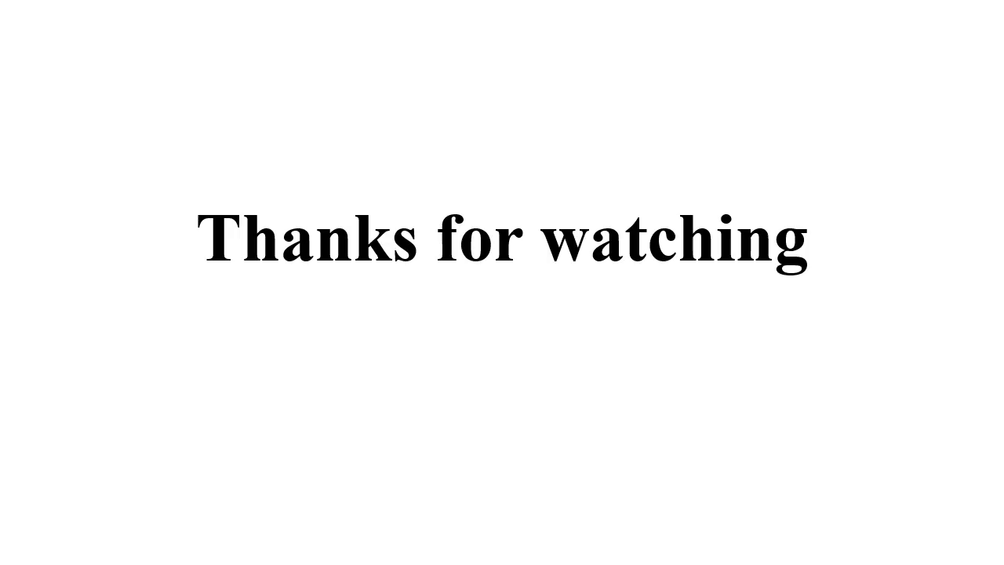